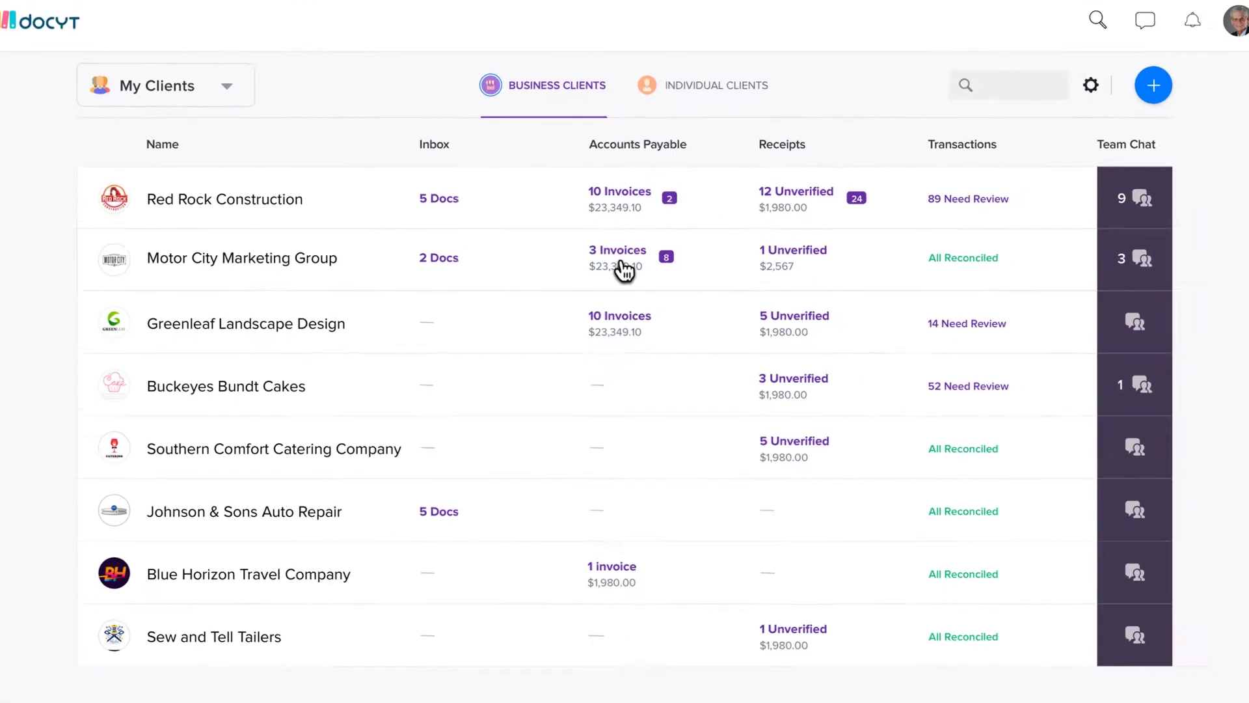
Expand Motor City Marketing Group's row to show its documents.
left_click(622, 265)
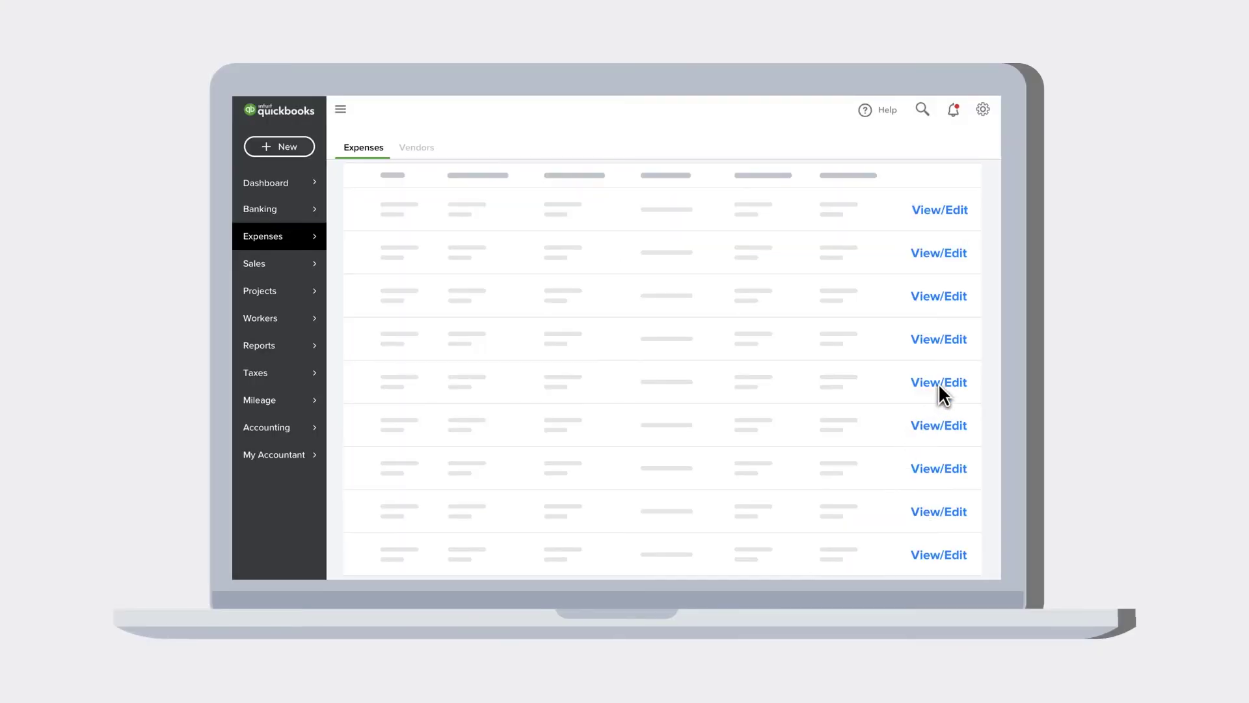
Open paid Google Bill No. 1923058 for $2,975 with its InvoicesNovember2020 PDF attached.
left_click(939, 383)
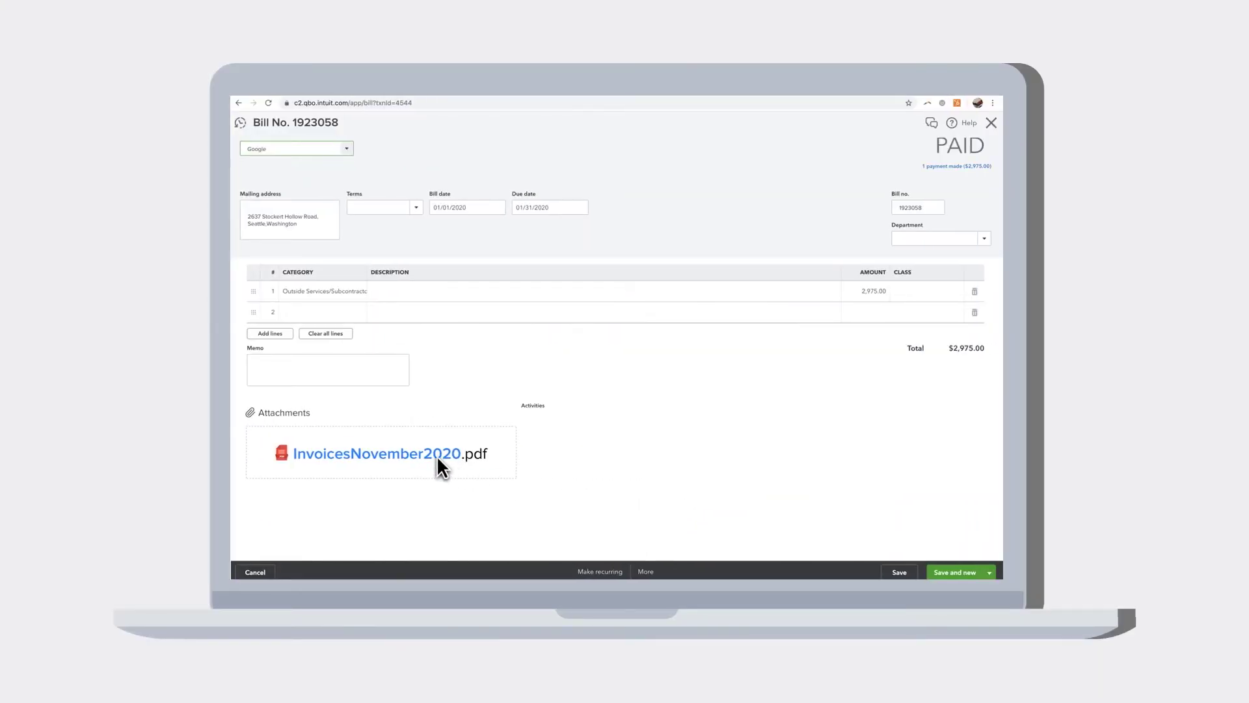